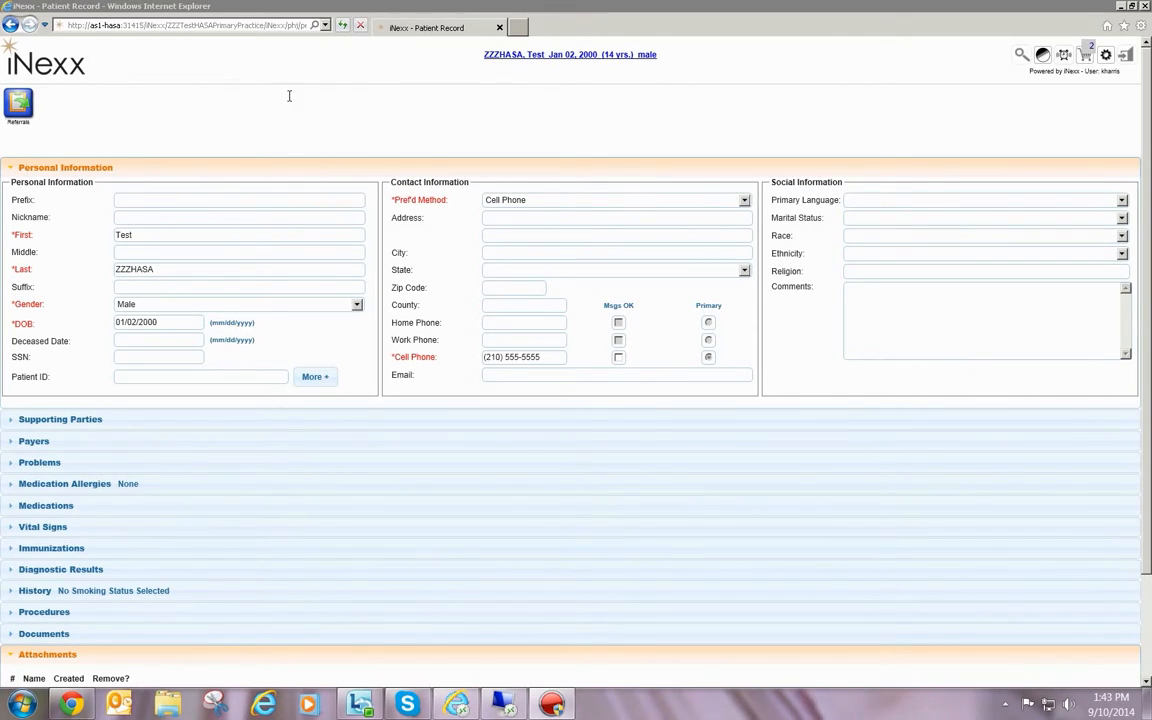
Return to the patient search, list all records, filter them by "zzzh" and open the matching test patient's record
left_click(38, 63)
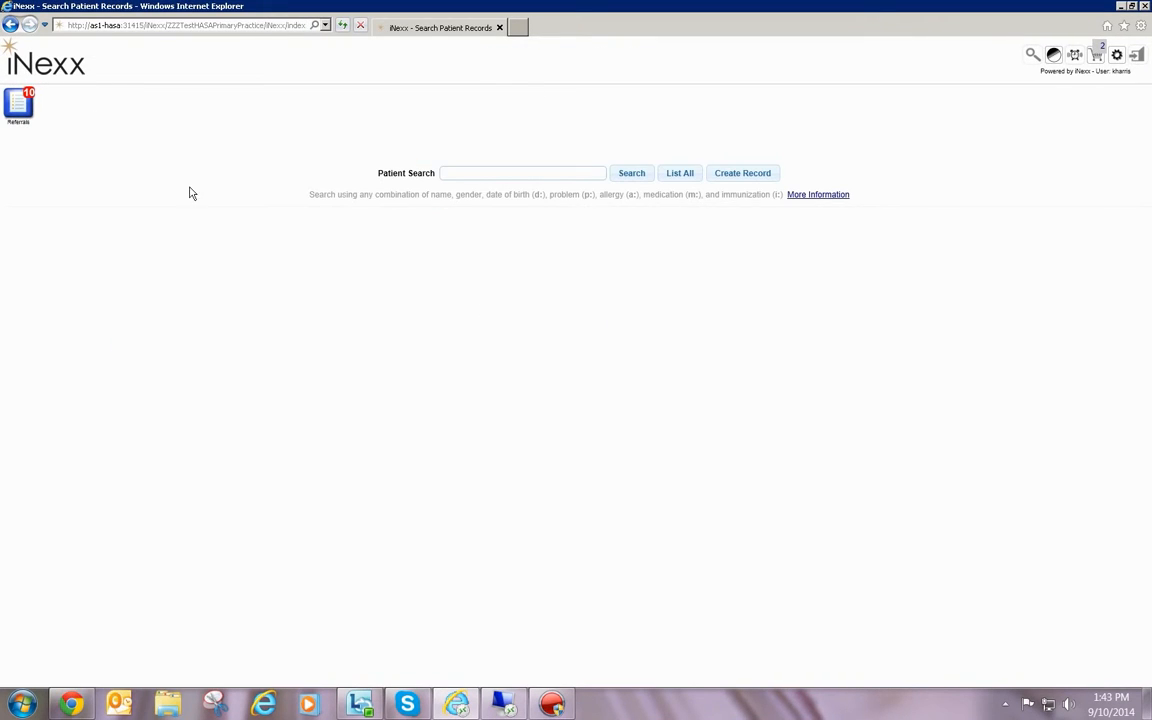
left_click(682, 174)
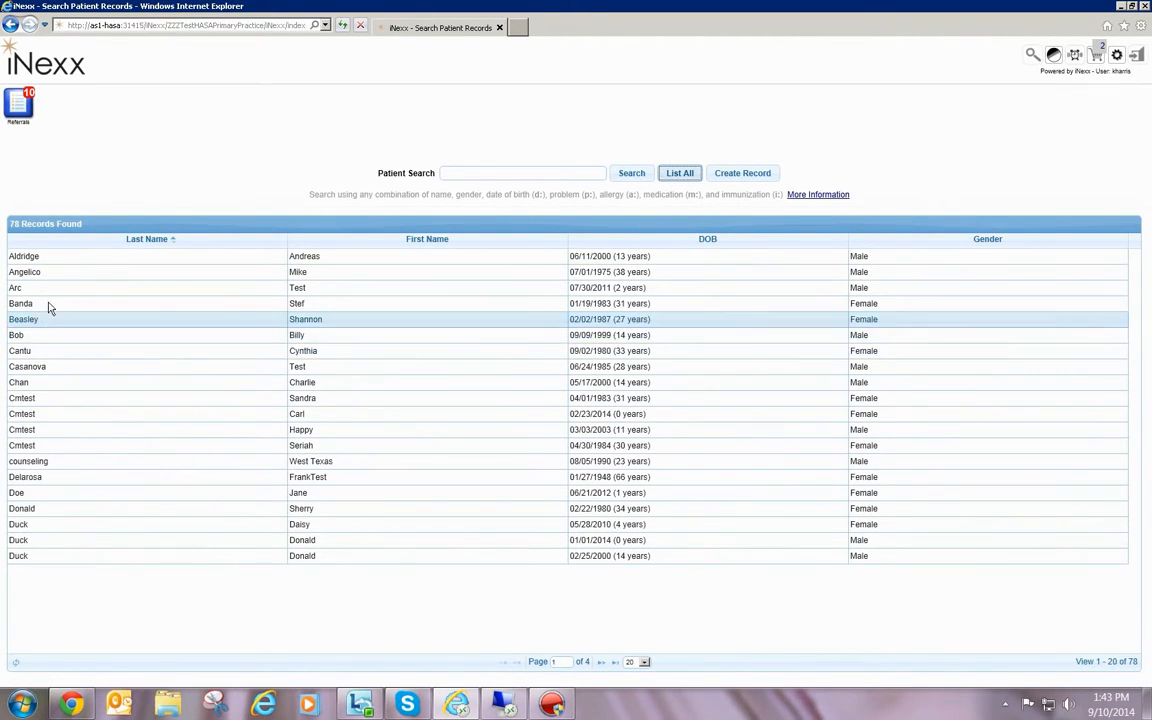
left_click(512, 175)
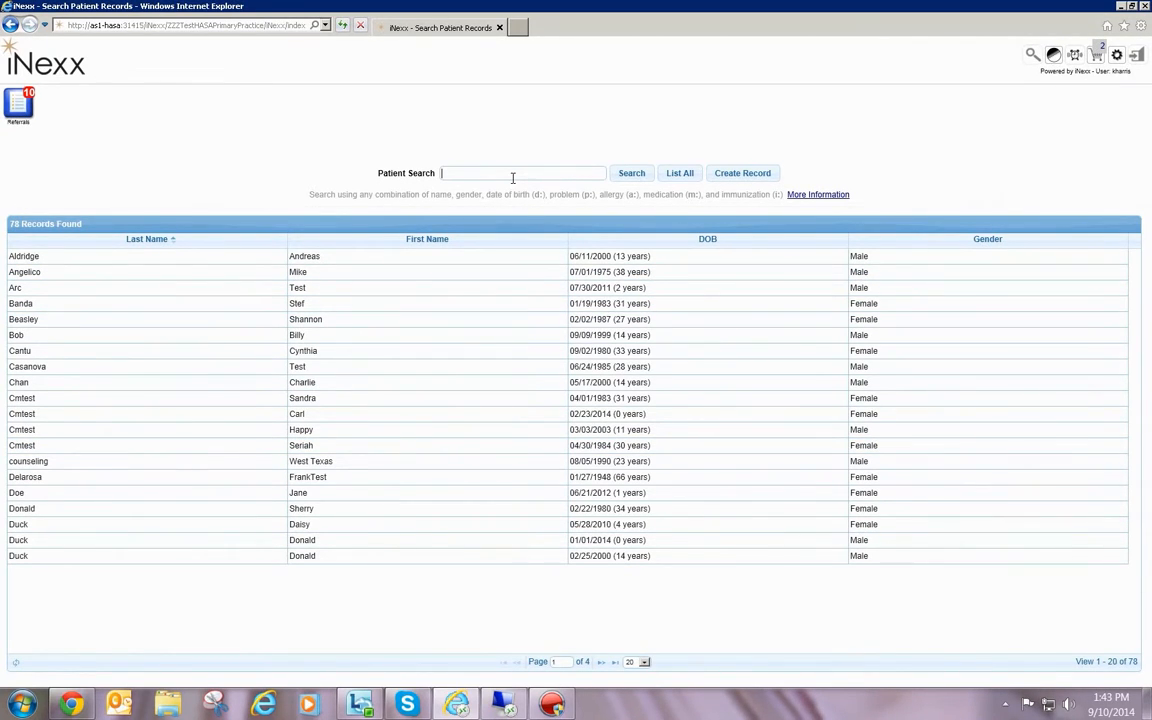
type("zzzh")
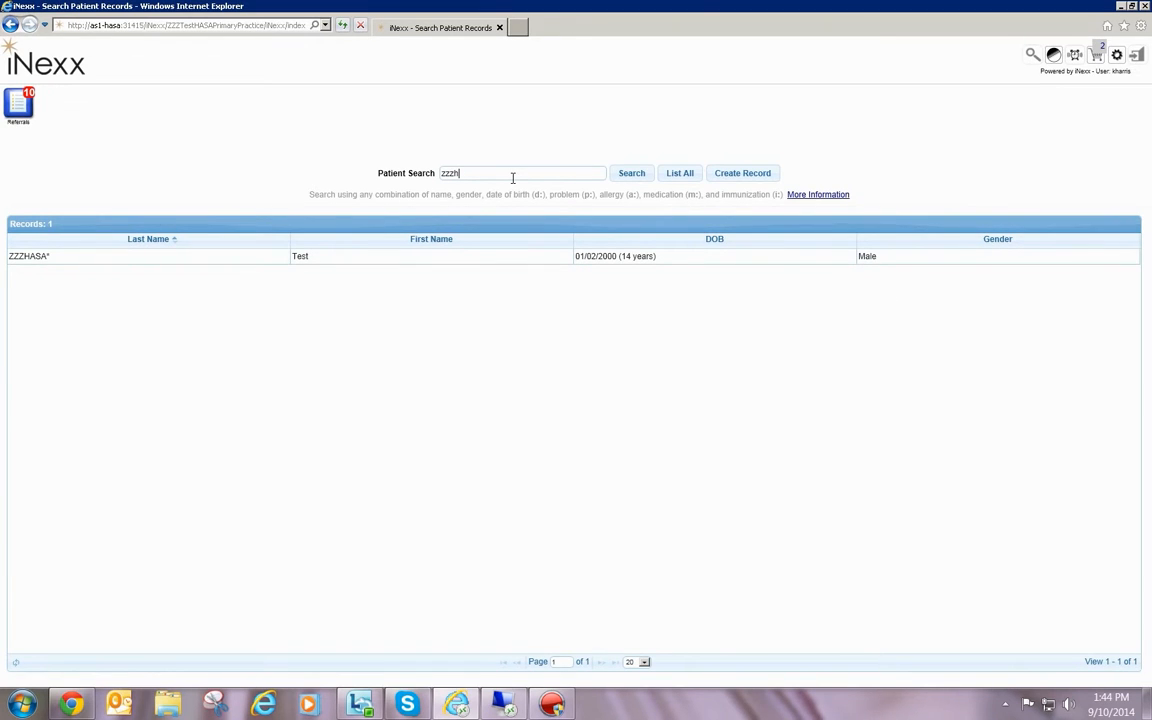
left_click(45, 258)
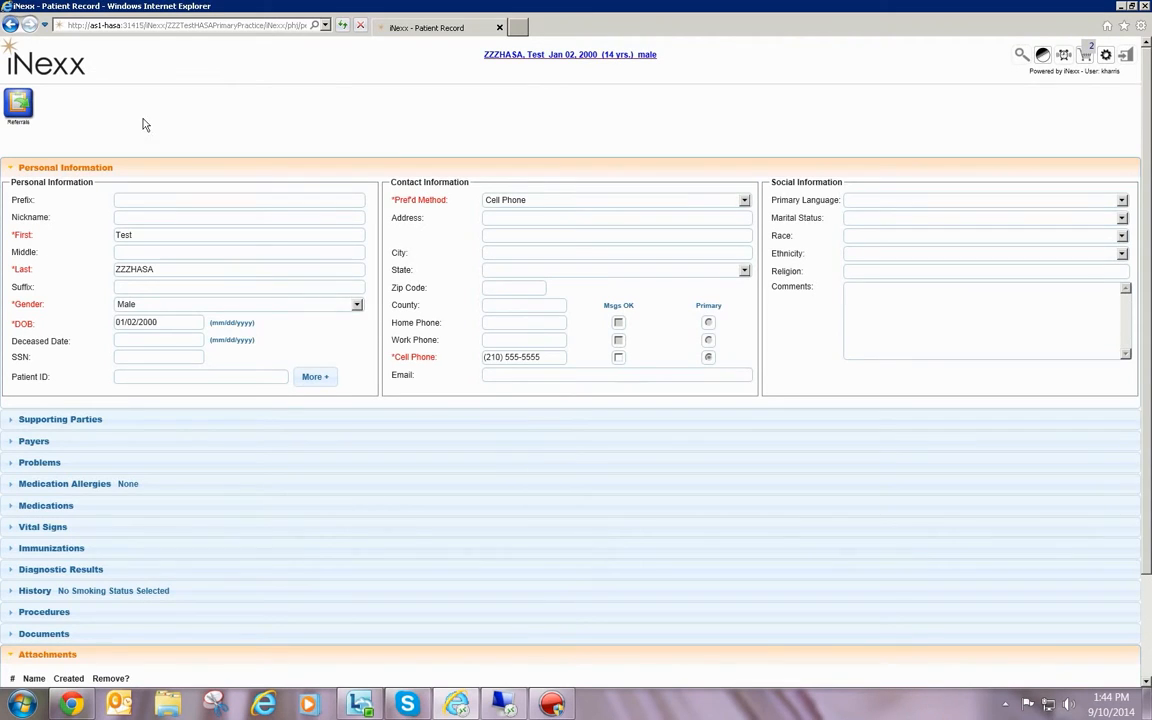
Start a new referral for this patient and choose the fourth listed provider as the source provider
left_click(20, 103)
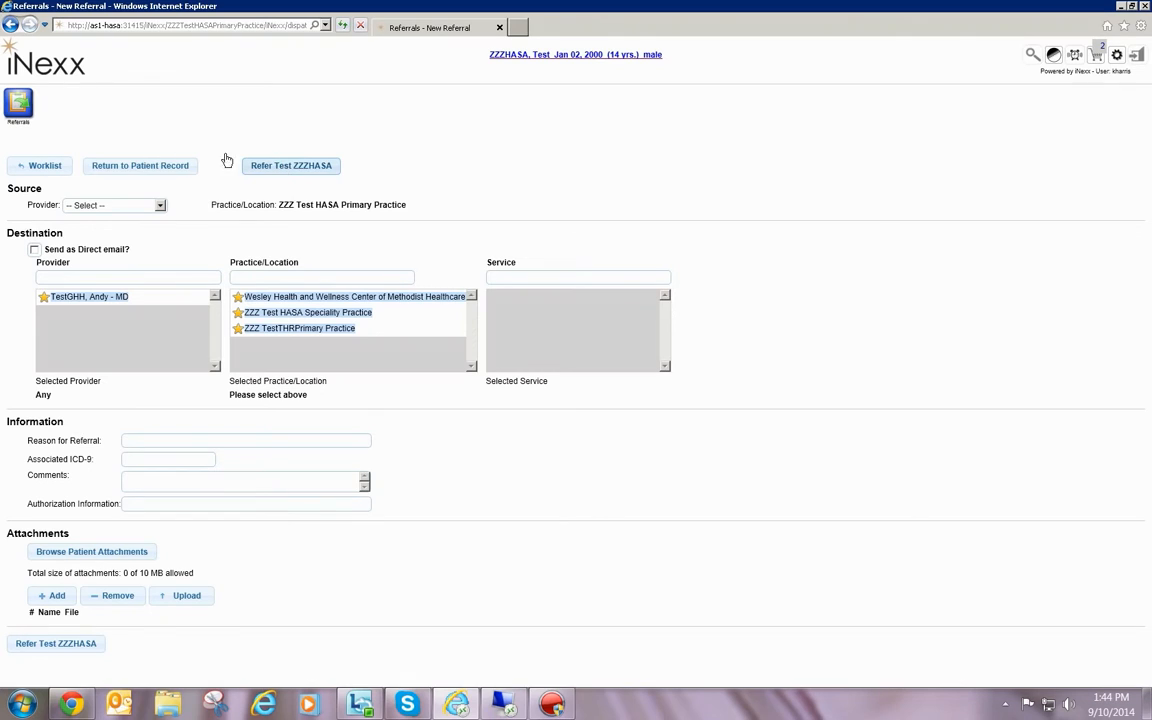
left_click(159, 205)
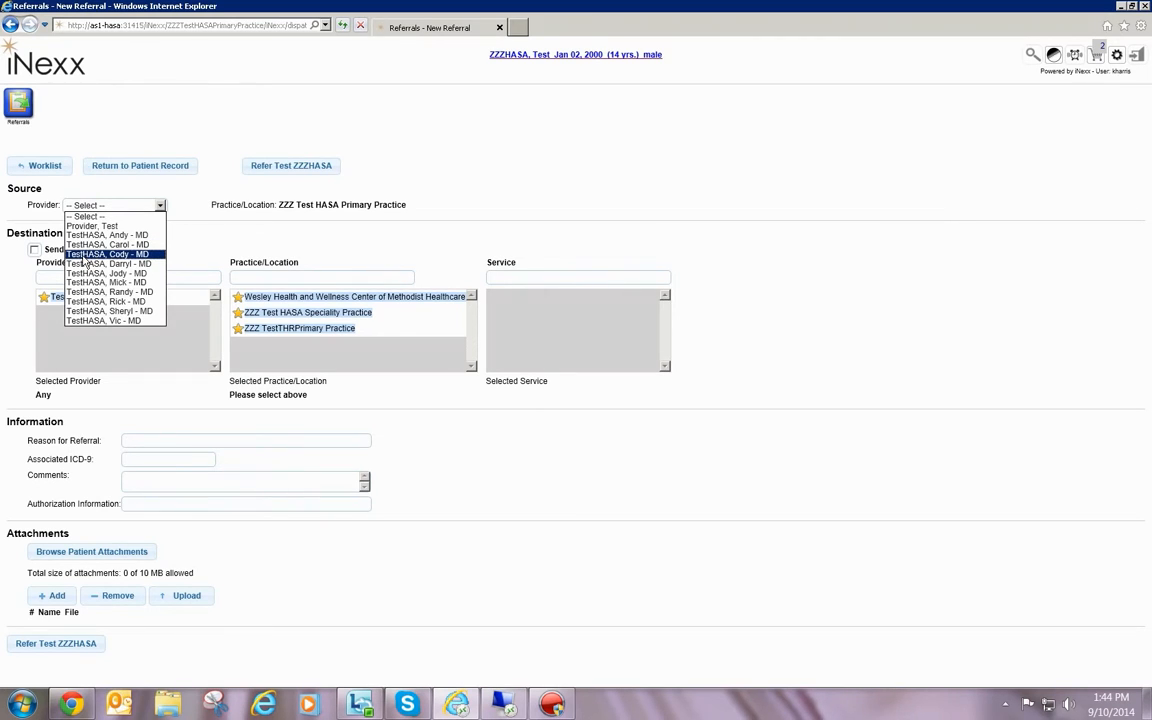
left_click(86, 256)
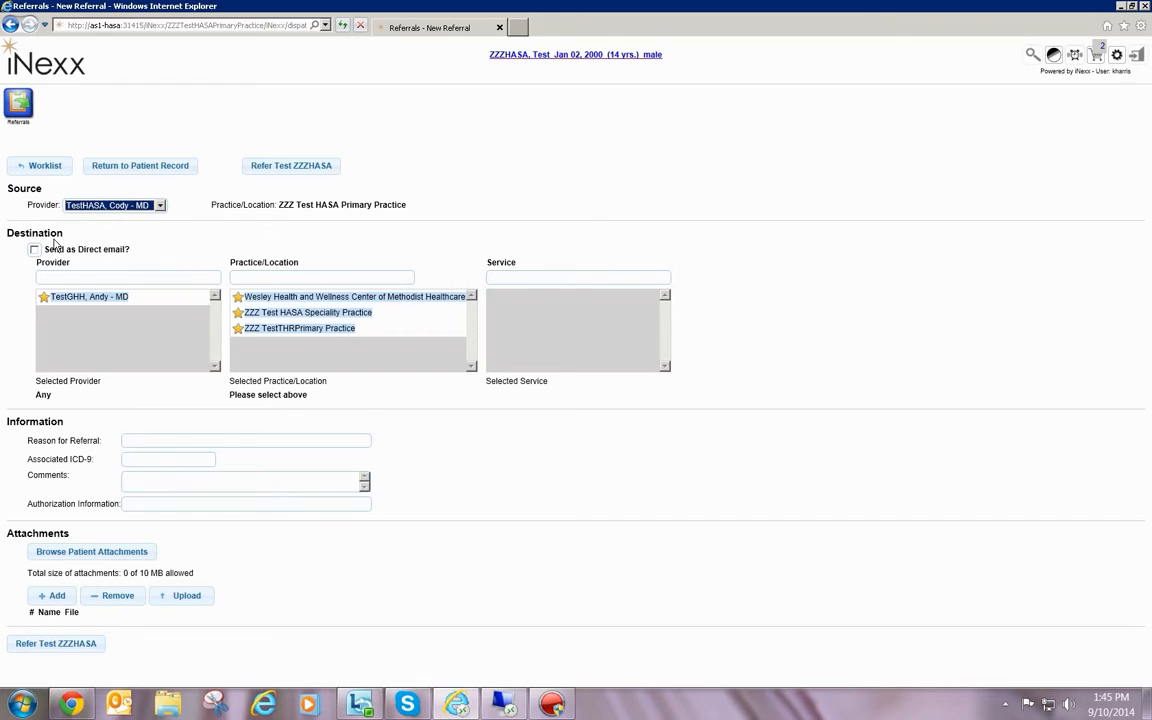
Filter the destination practices by "methodi" and select Wesley Nurse Health Ministries of Methodist Healthcare Ministries
left_click(260, 277)
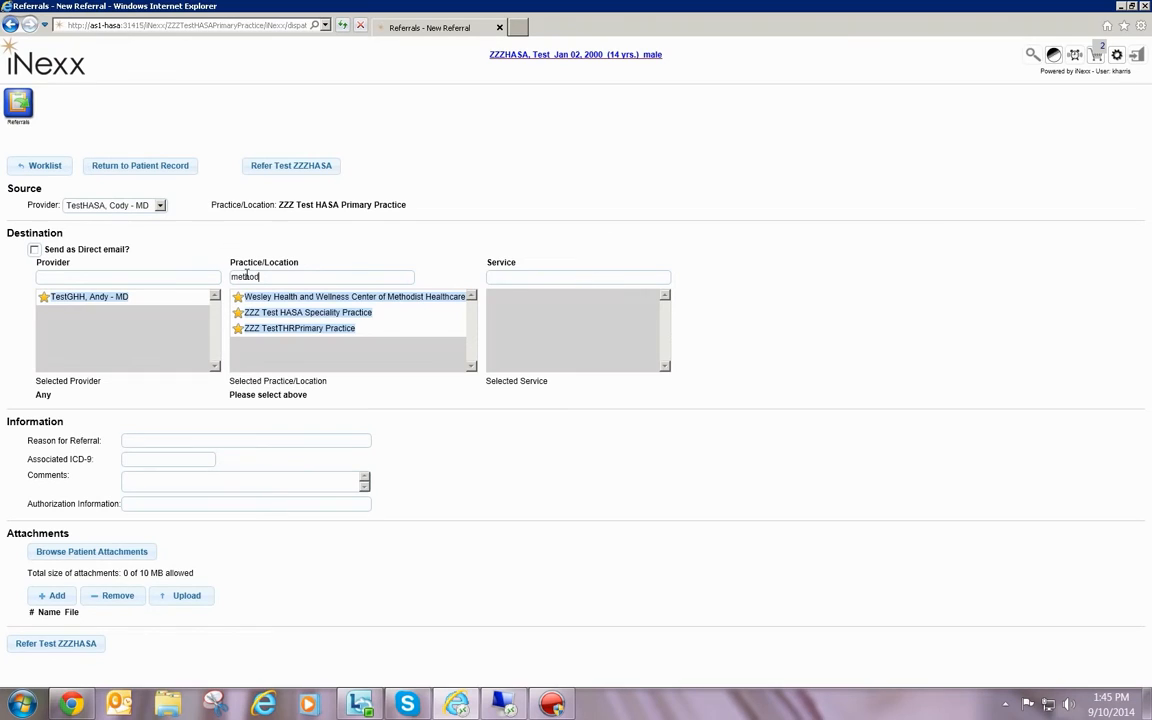
type("i")
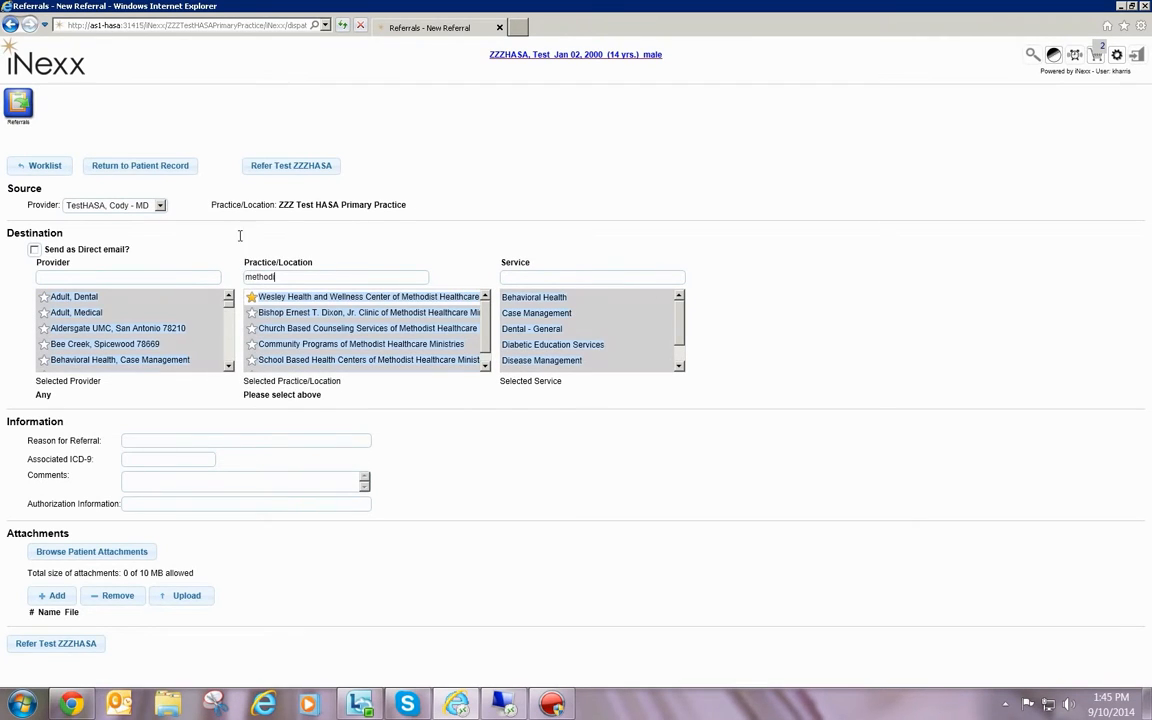
left_click(485, 366)
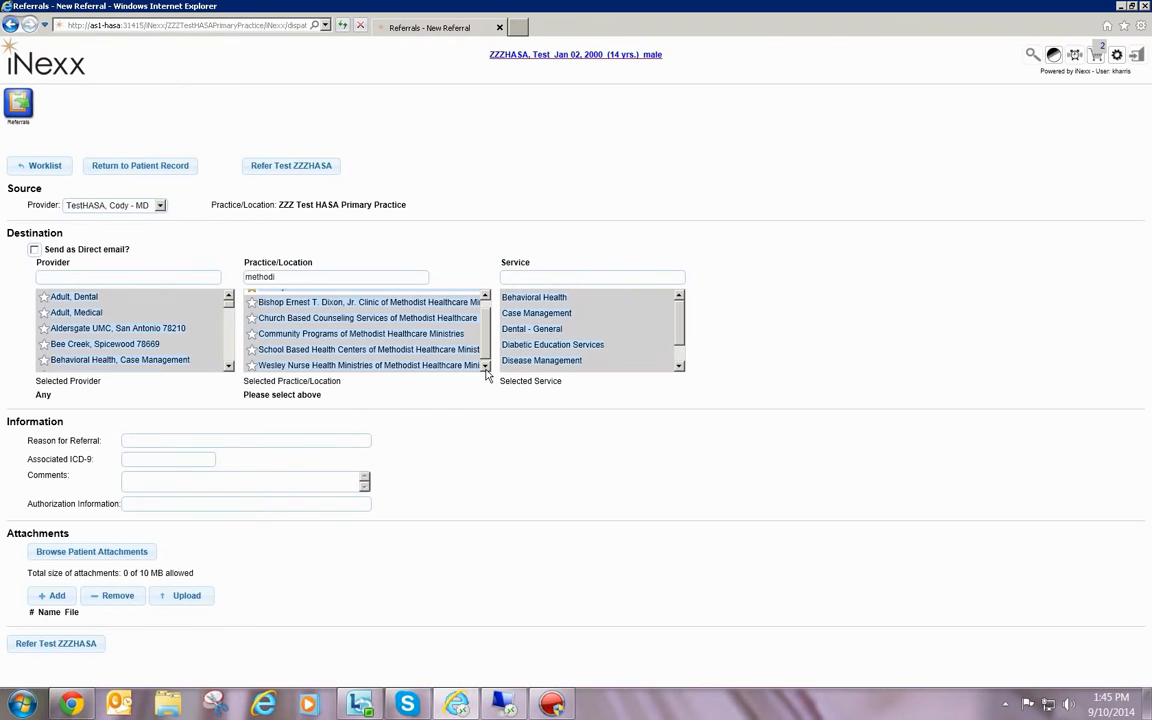
left_click(287, 364)
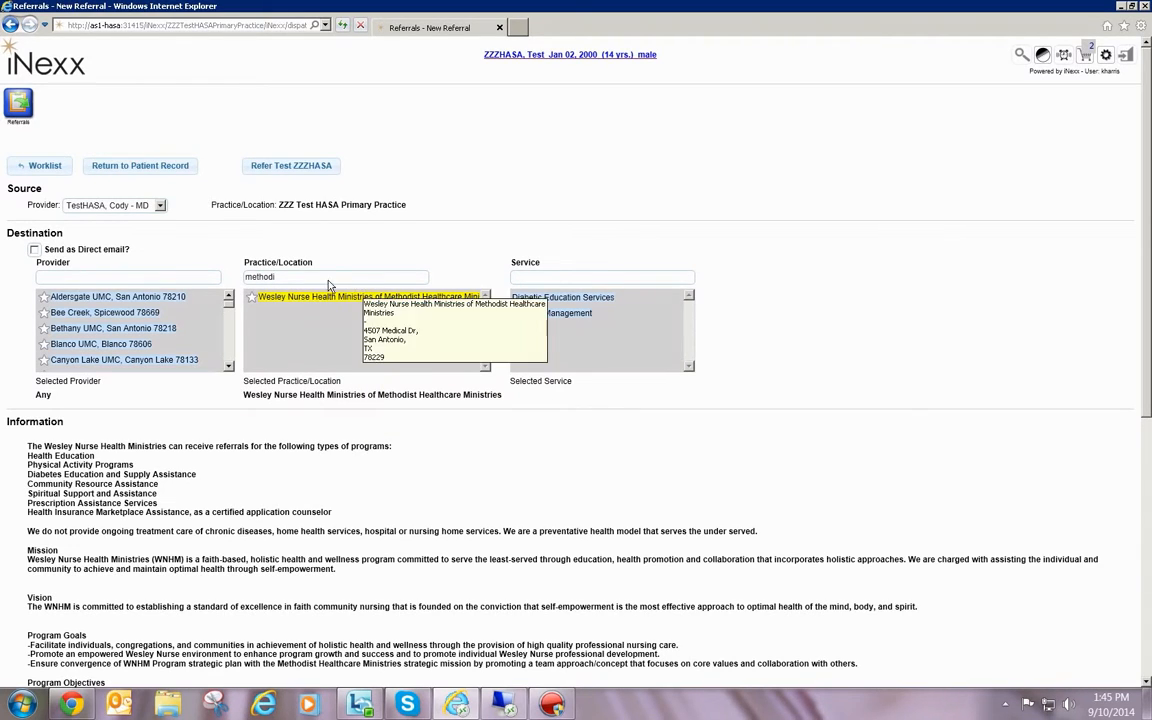
Clear the practice filter text and deselect Wesley Nurse Health Ministries as the destination
left_click_drag(286, 277, 225, 273)
key("BackSpace")
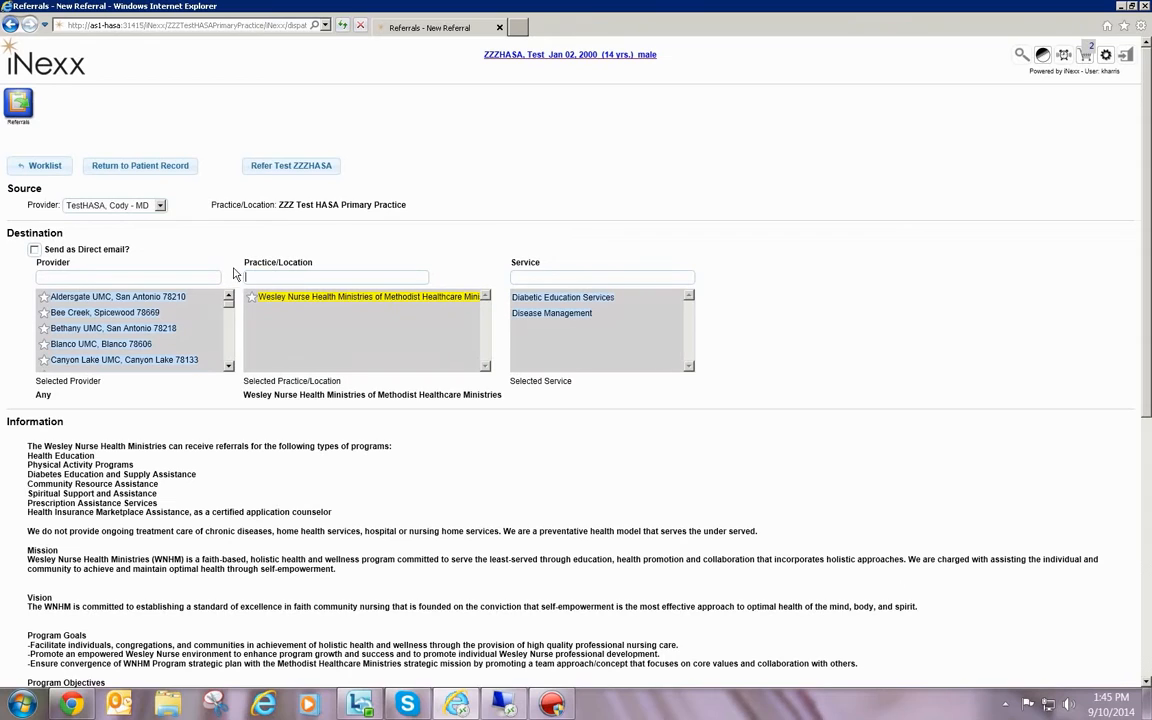
left_click(301, 296)
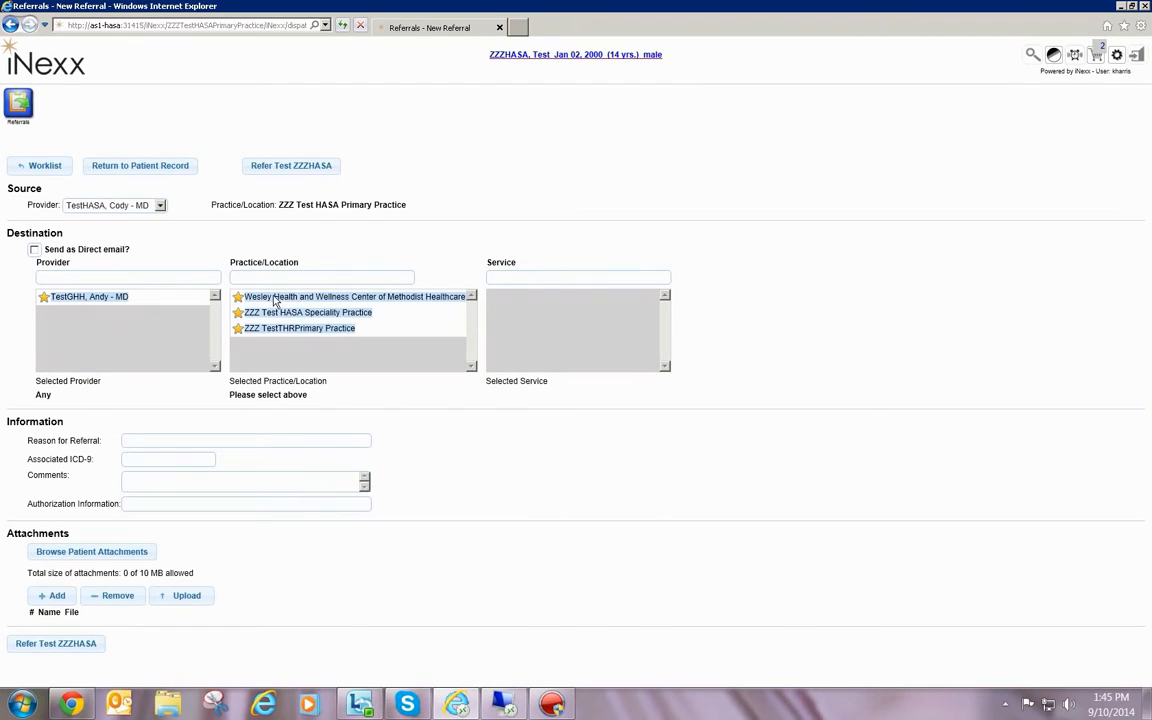
Try the favorite ZZZ Test HASA Speciality Practice with its third listed provider as the destination, and deselect both
mouse_move(332, 304)
left_click(276, 312)
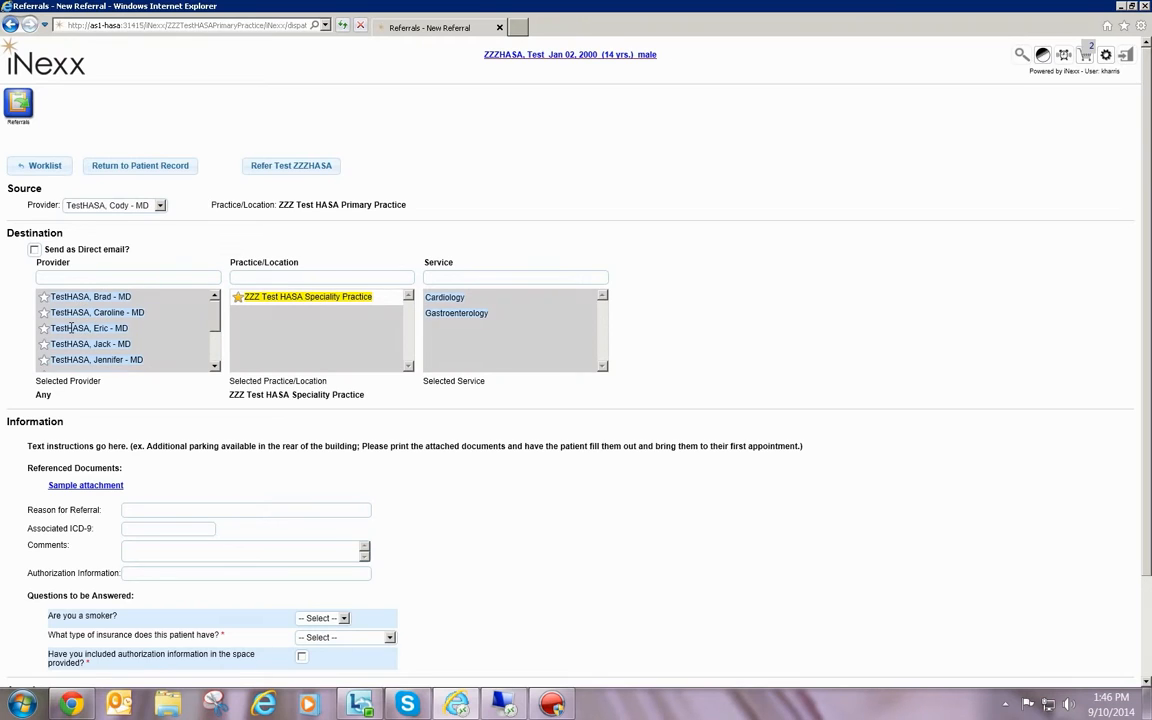
left_click(71, 328)
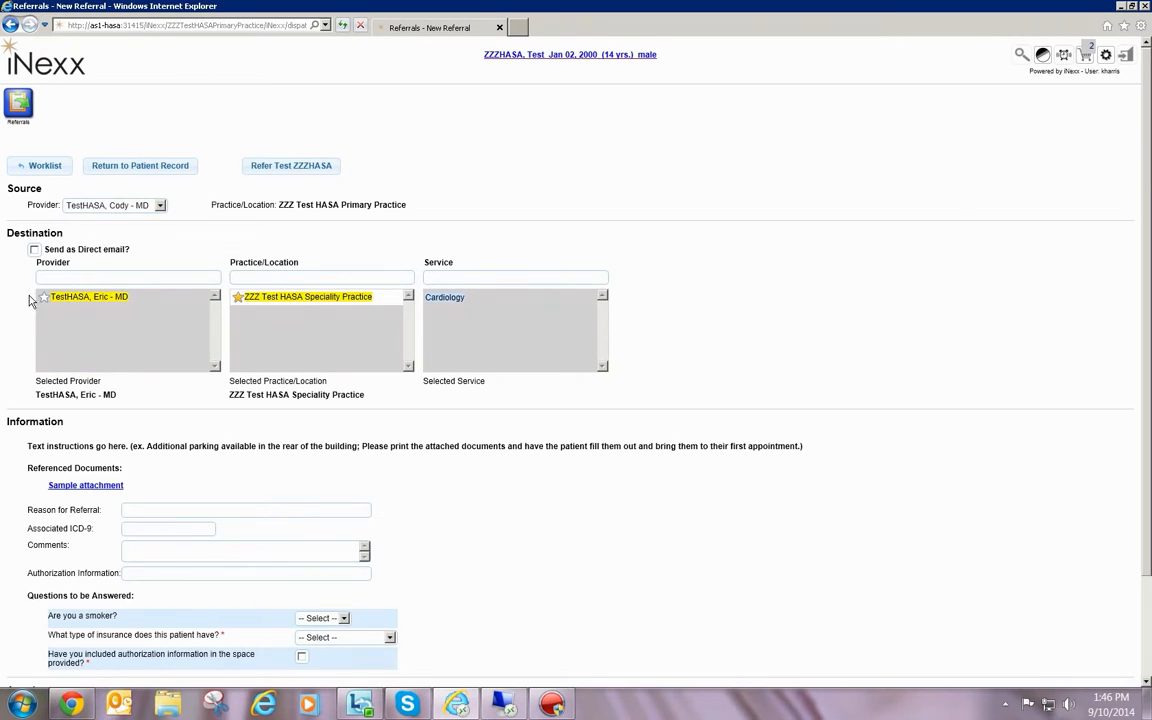
left_click(85, 296)
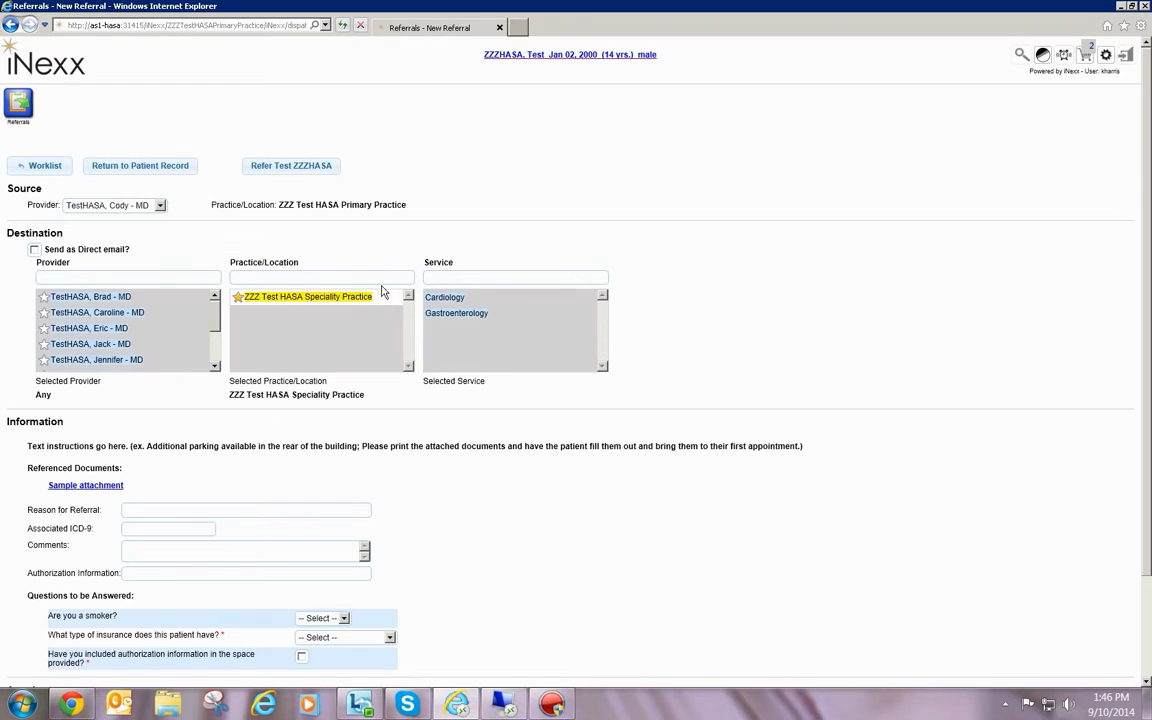
left_click(314, 297)
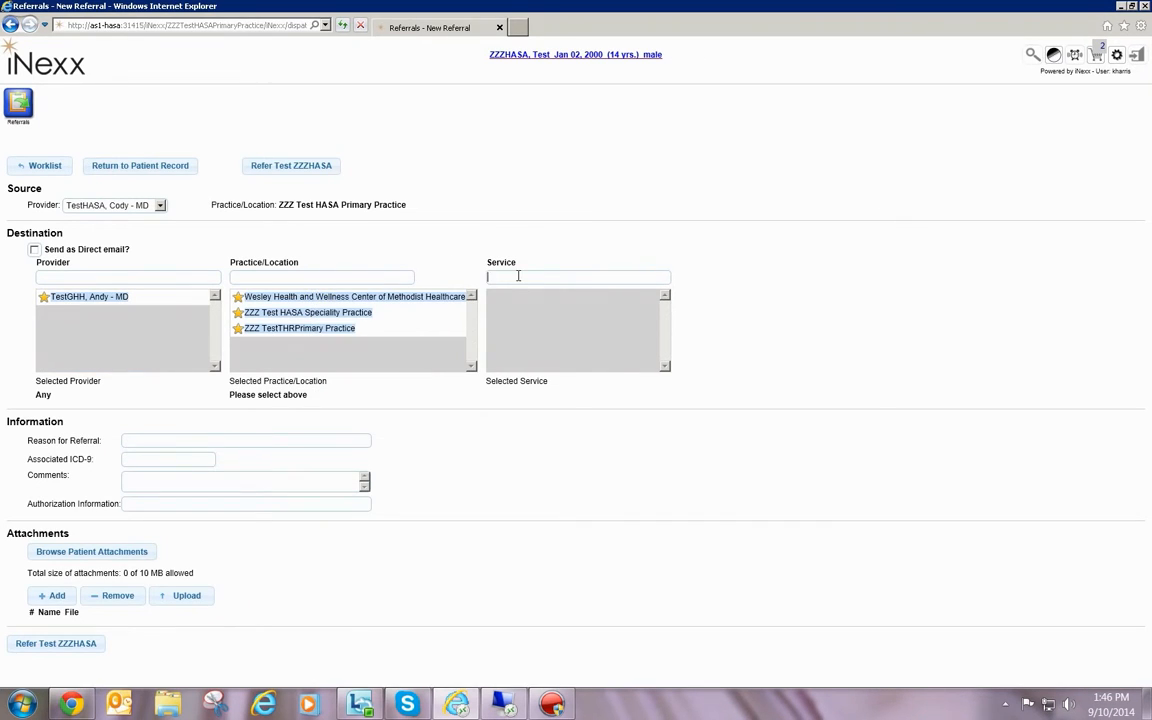
Filter the destination services by "cardio" and look through the practices that offer them
type("cardio")
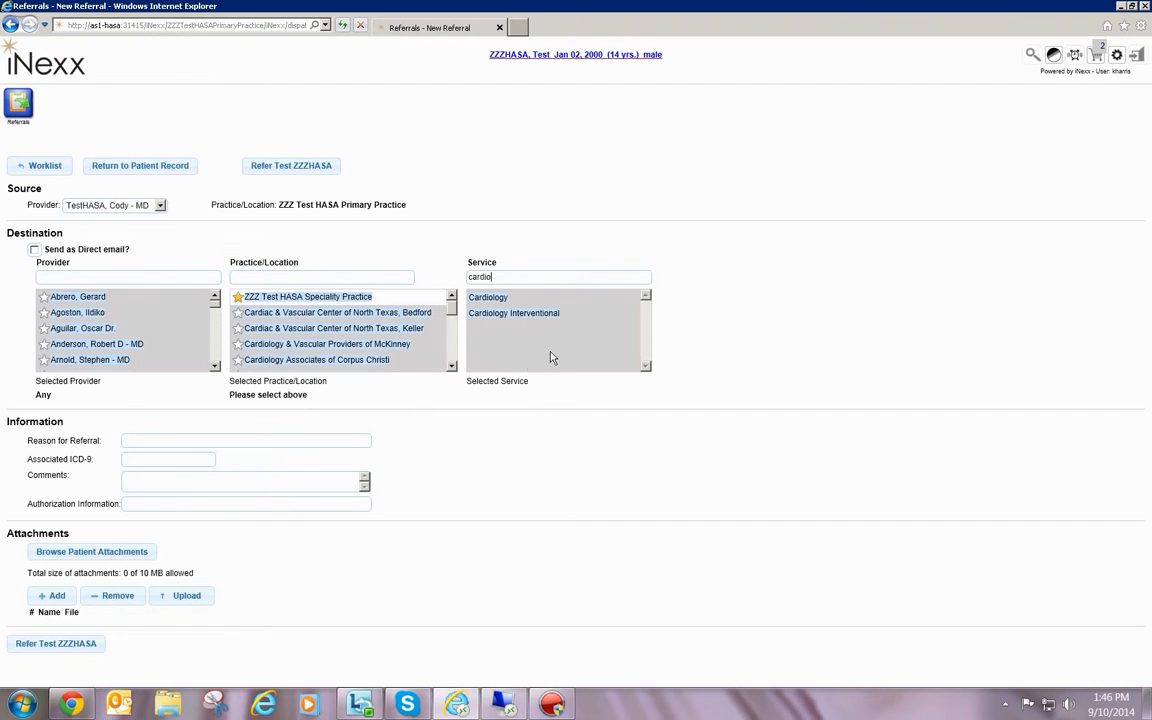
left_click(451, 366)
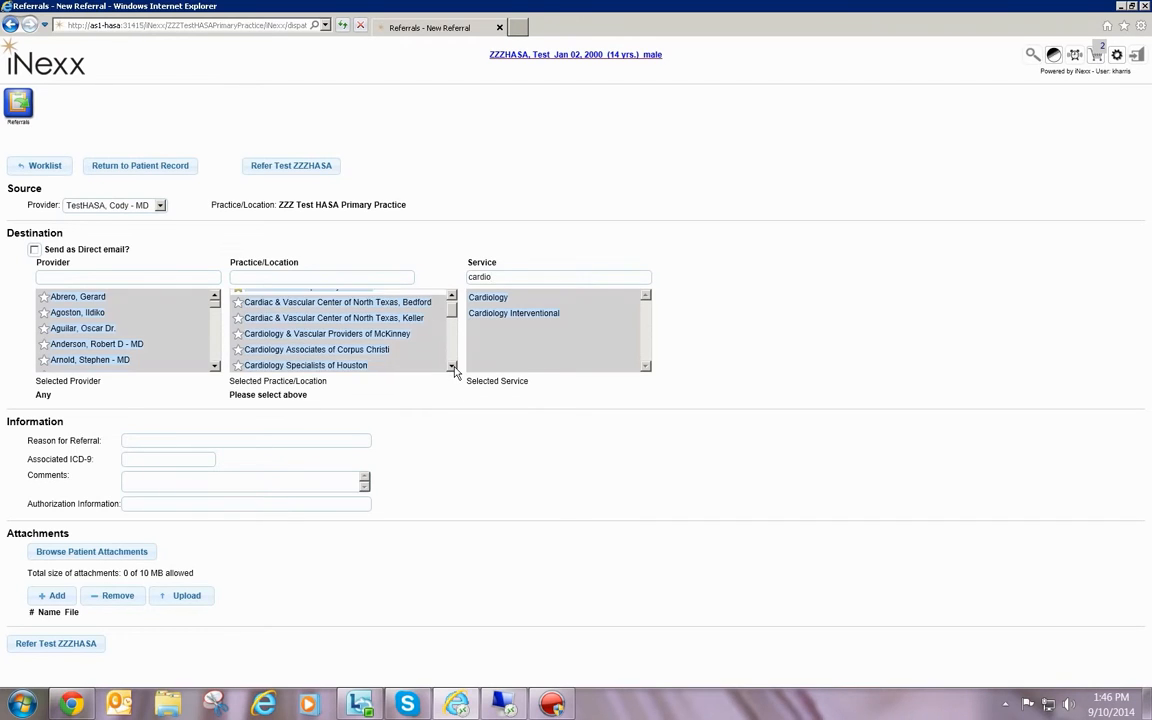
left_click(451, 366)
left_click(451, 366)
left_click(451, 366)
left_click(451, 366)
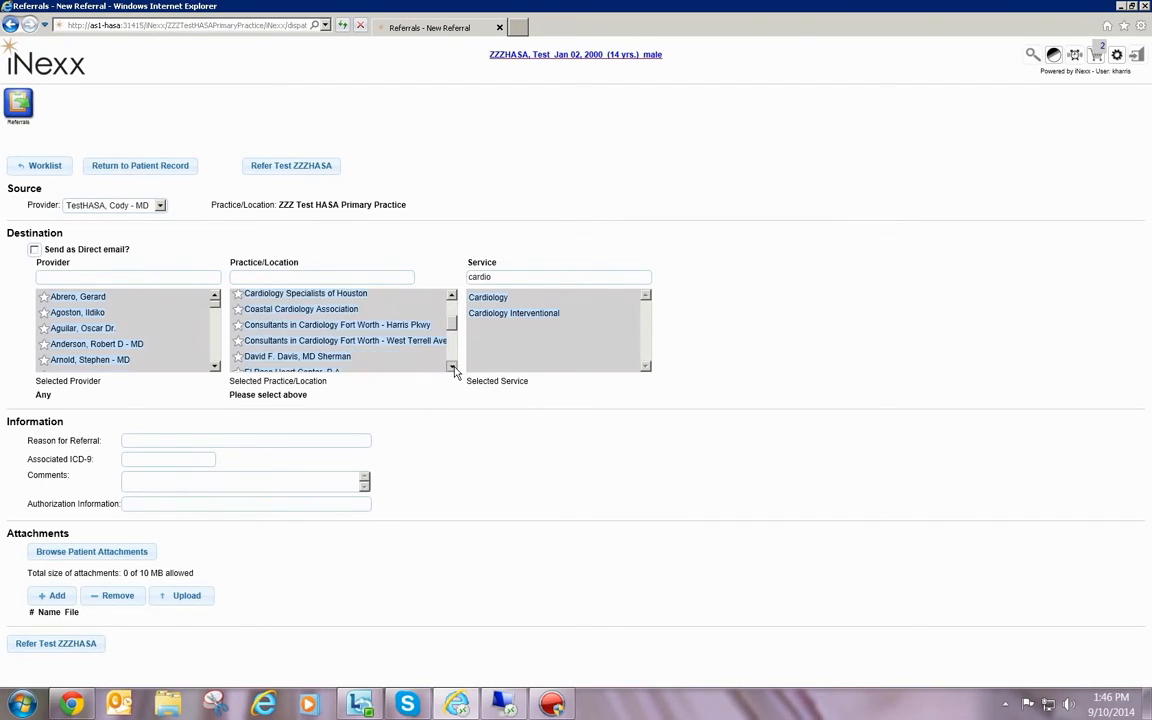
left_click(451, 366)
left_click(451, 366)
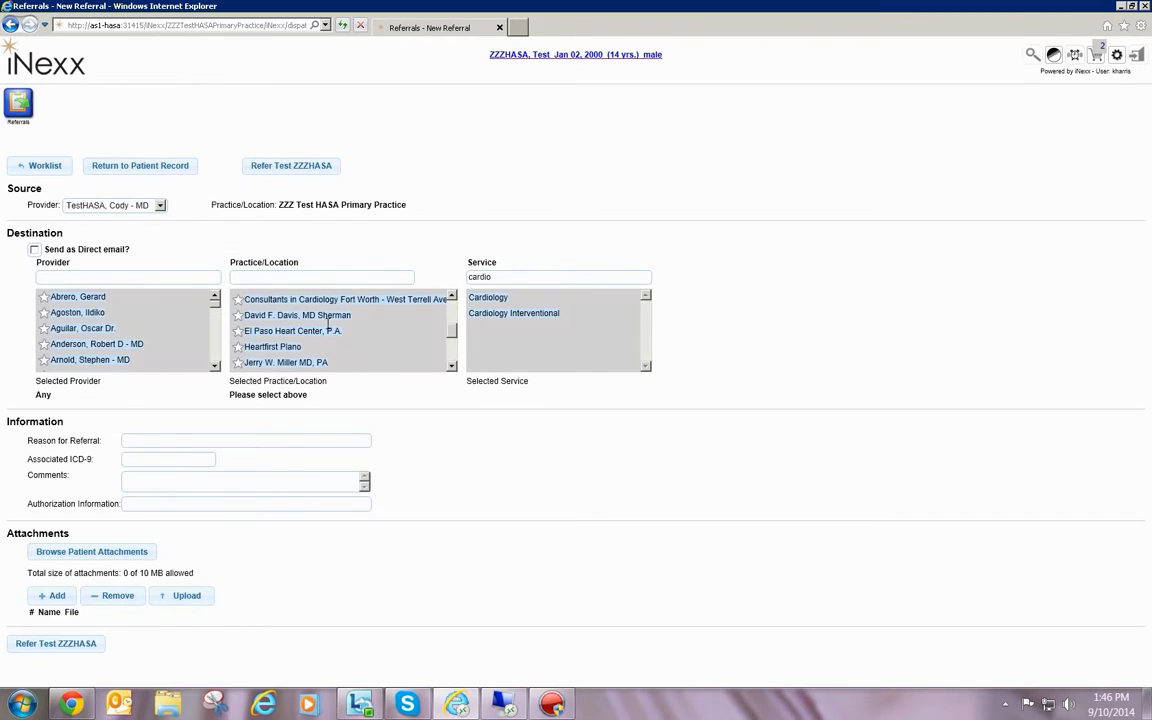
scroll(311, 335, "up", 1)
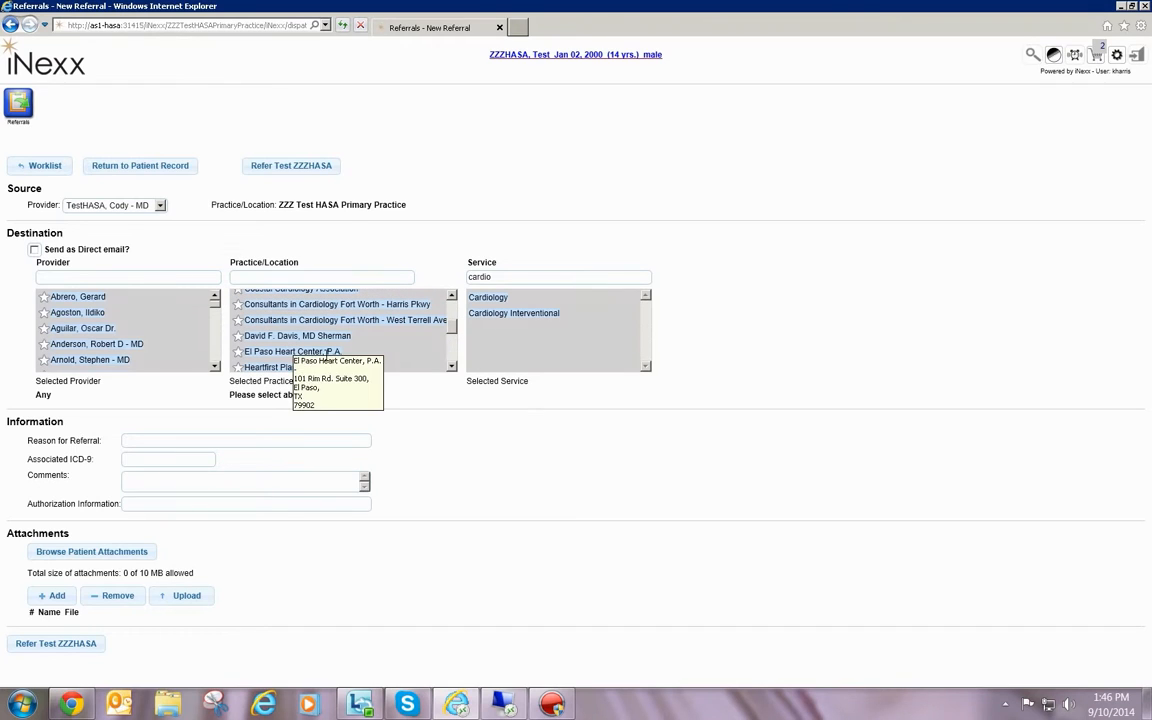
left_click(452, 297)
left_click(452, 298)
left_click(452, 298)
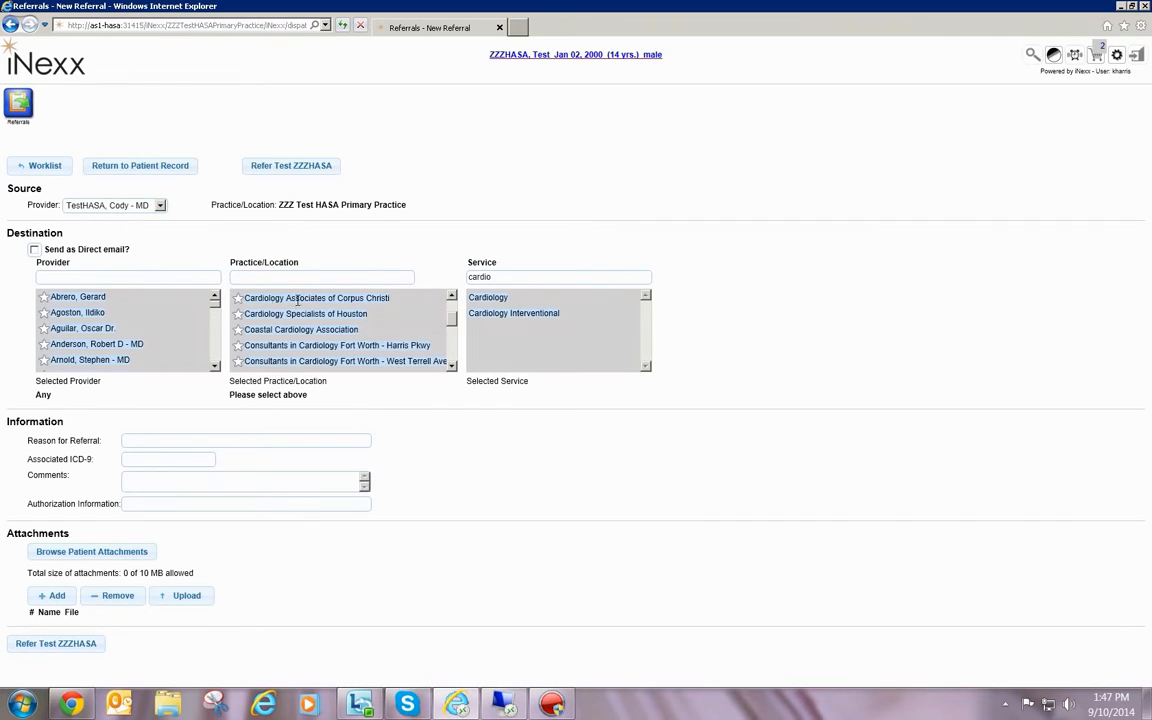
mouse_move(288, 298)
mouse_move(411, 344)
Replace the service filter with the practice filter "zzz" and select ZZZ Test HASA Speciality Practice with its third listed provider
type("zzz")
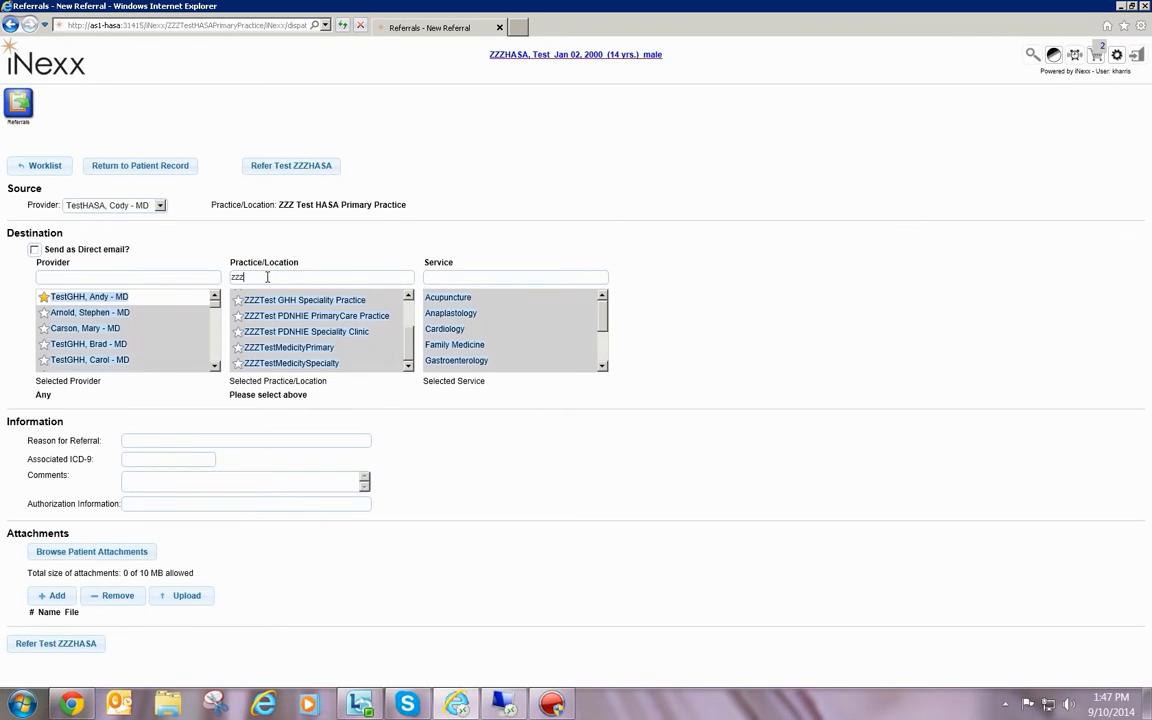
left_click(408, 297)
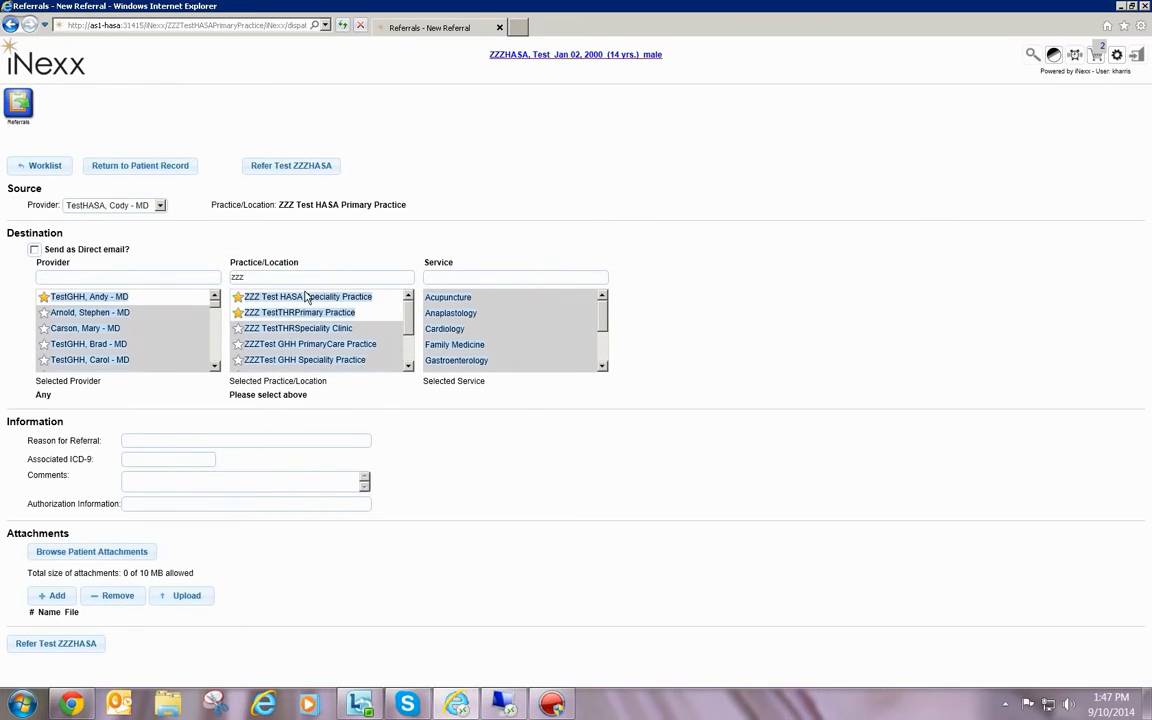
left_click(293, 297)
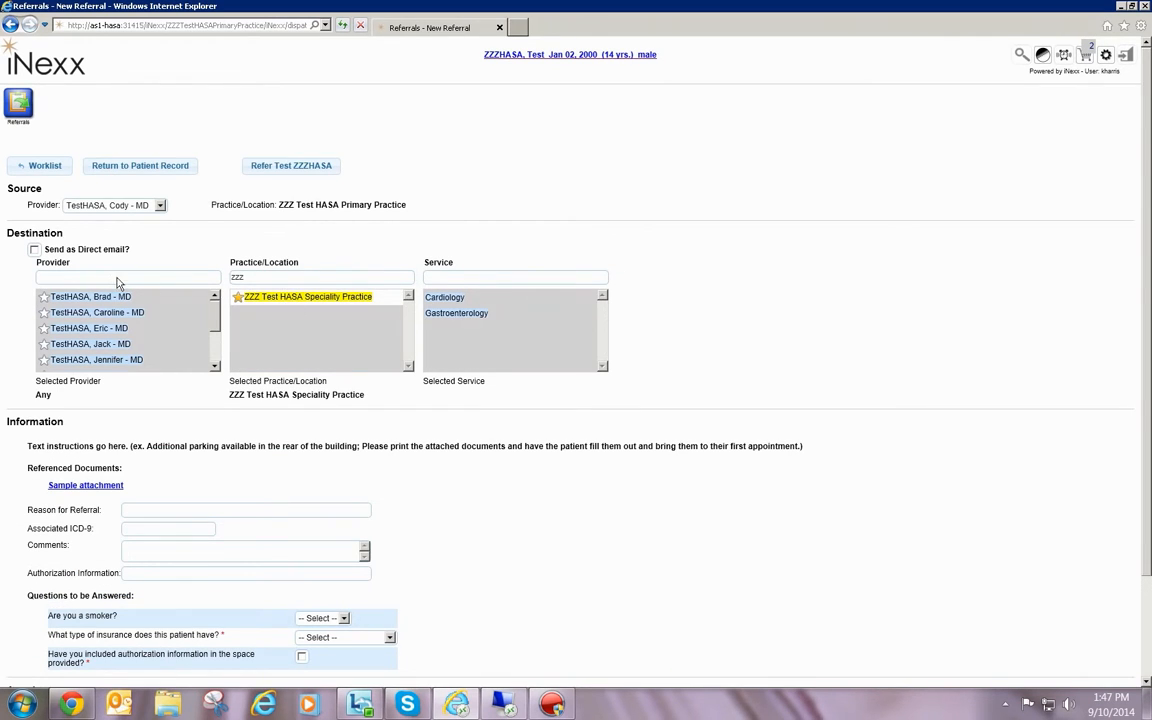
left_click(73, 330)
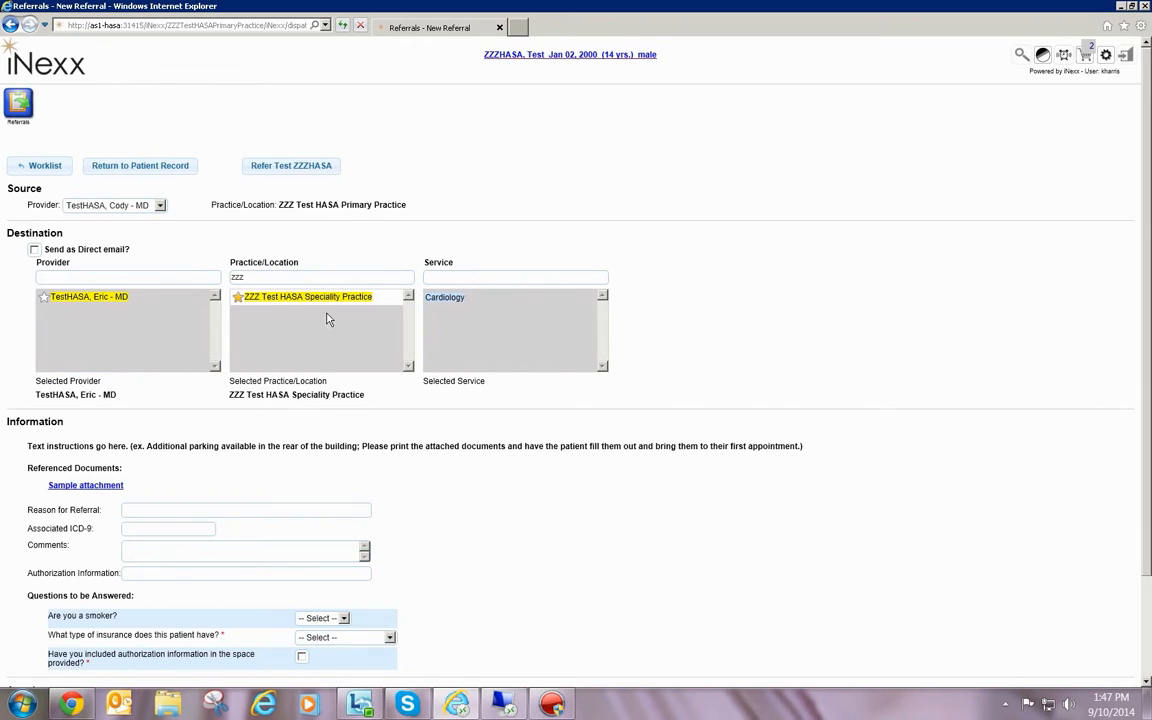
Answer the referral questions: smoker "no", insurance type "Humana", and authorization information included
scroll(196, 346, "down", 2)
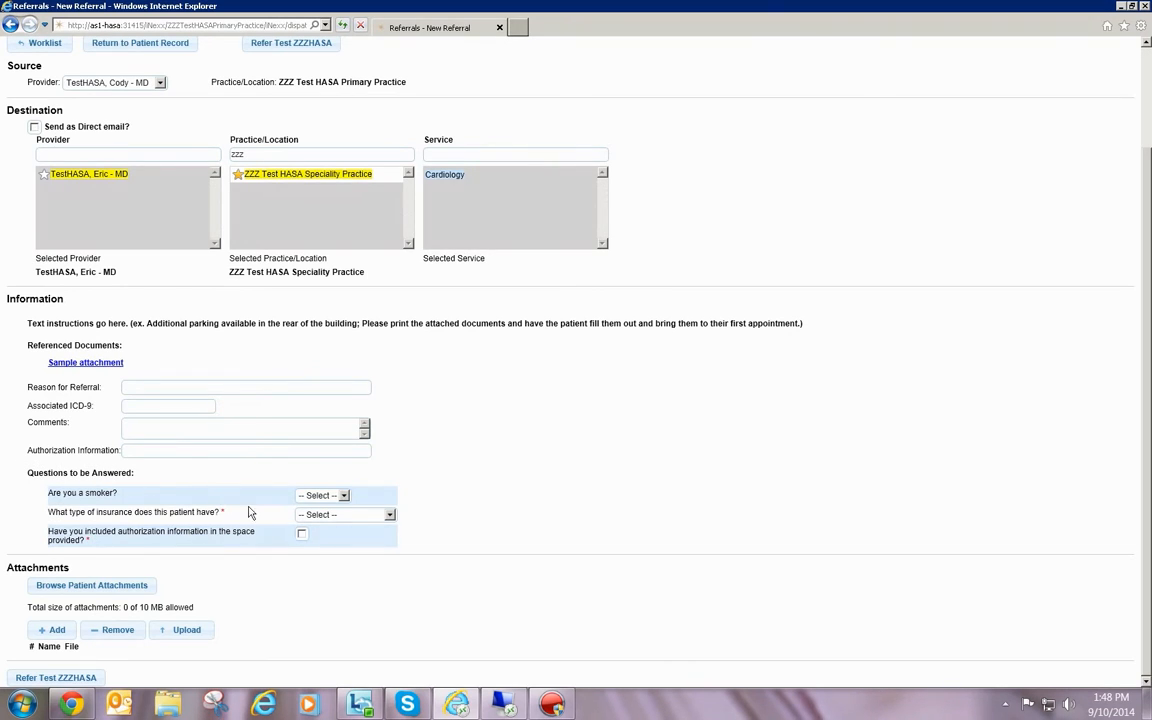
left_click(343, 496)
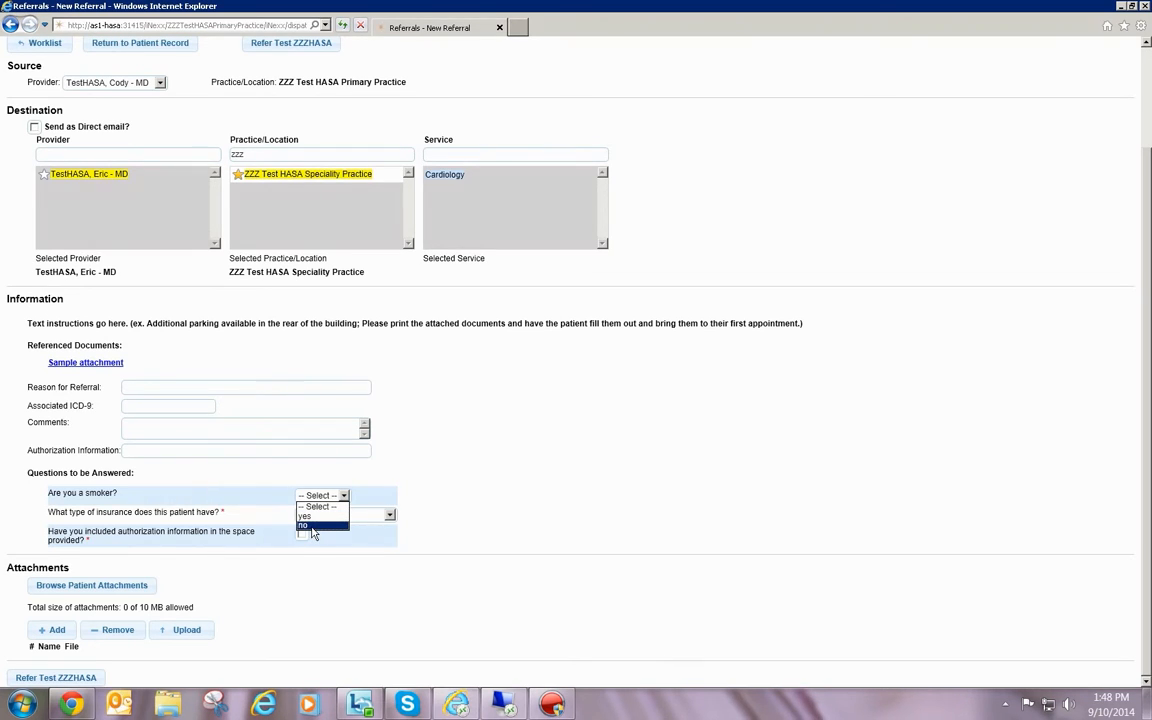
left_click(312, 526)
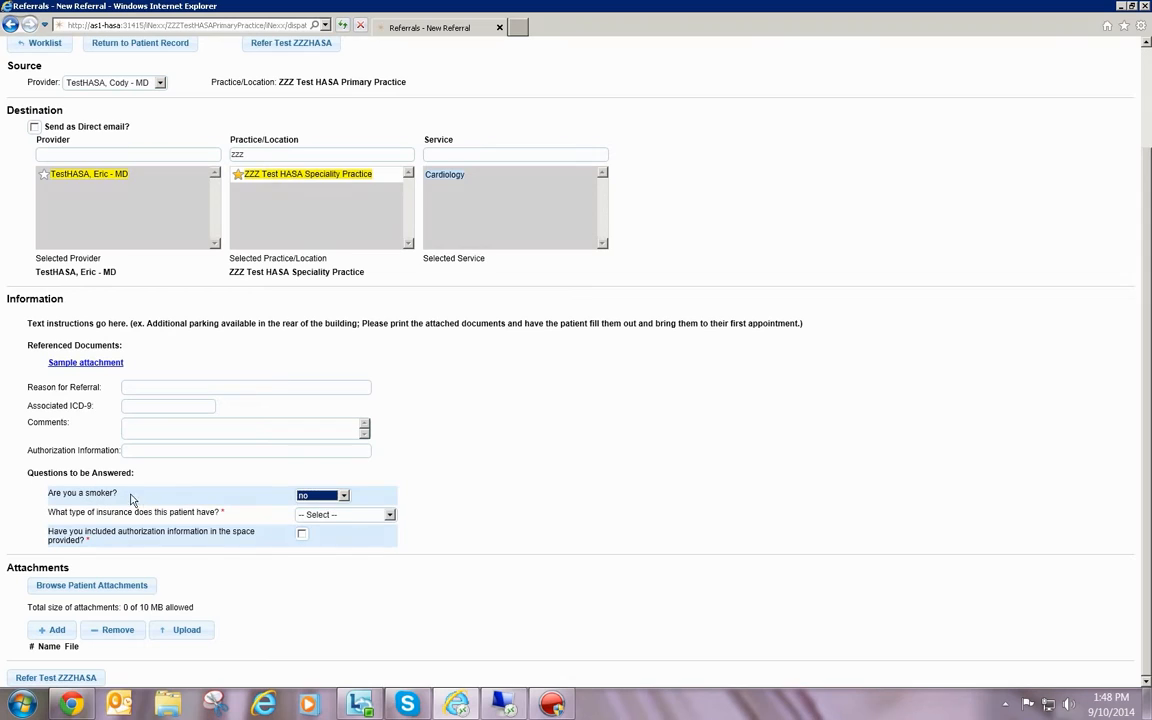
left_click(390, 515)
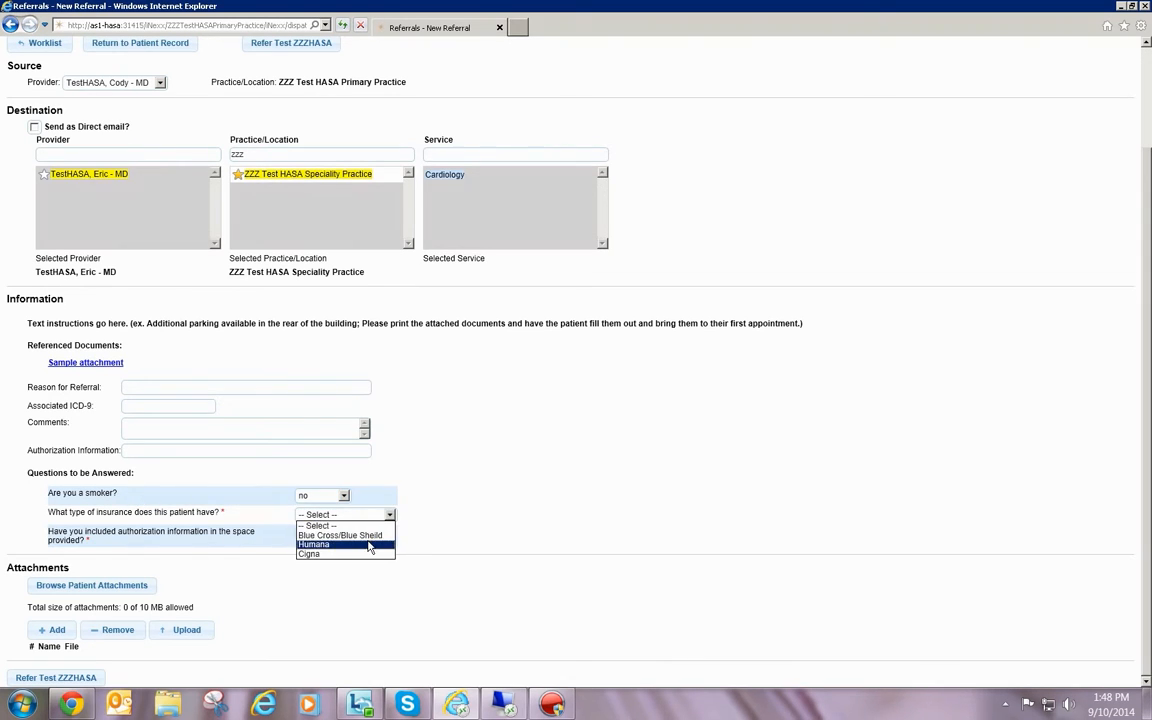
left_click(370, 544)
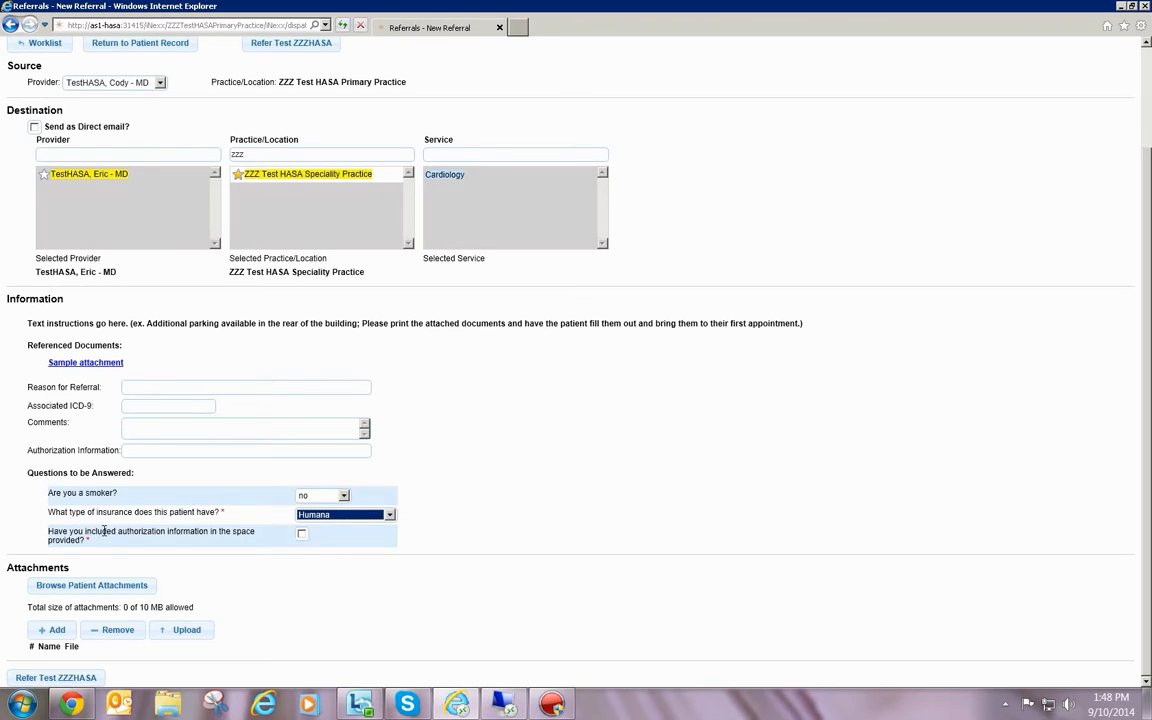
left_click(302, 534)
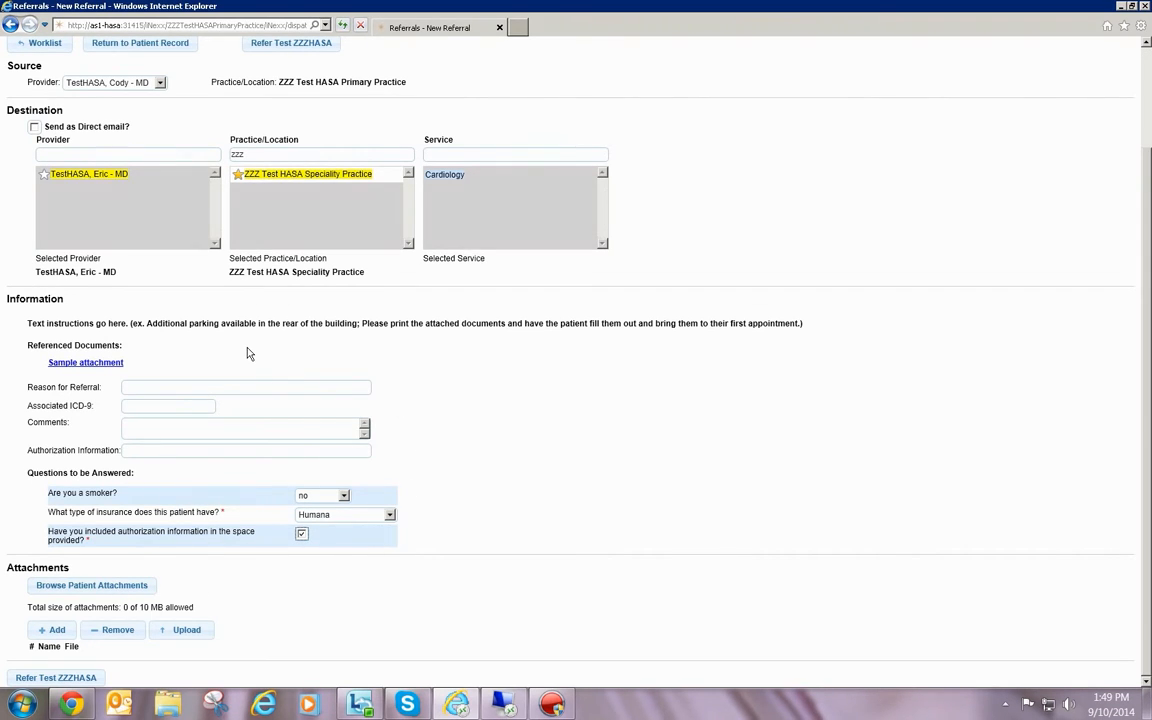
Enter "pt needs consult" as the referral comment
left_click(164, 424)
type("pt needs consult")
Add an empty attachment row to the referral and remove it again
left_click(50, 632)
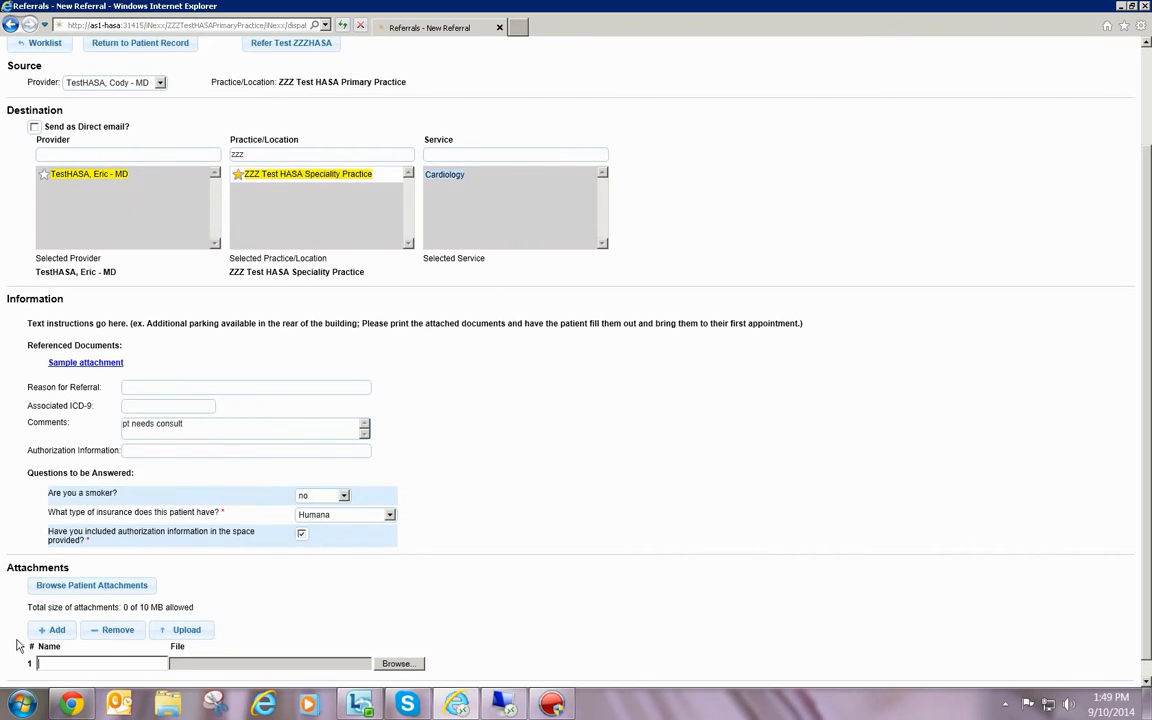
left_click(115, 632)
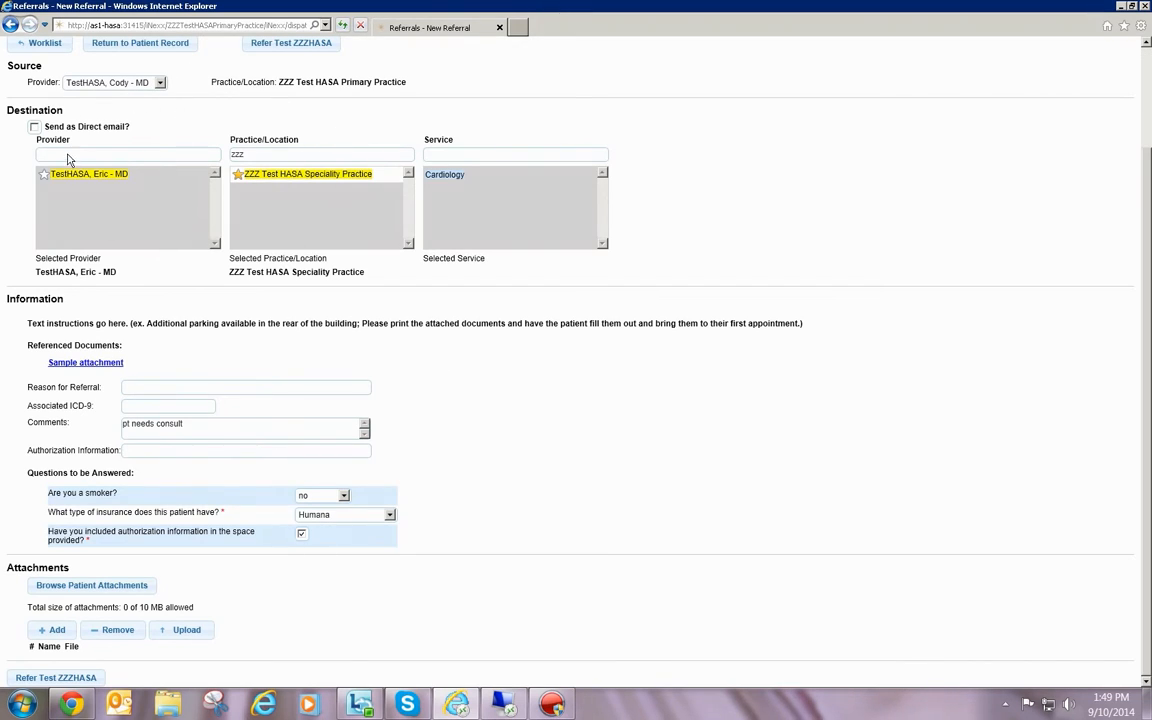
Submit the patient's referral and list all sent referrals in the worklist
left_click(40, 680)
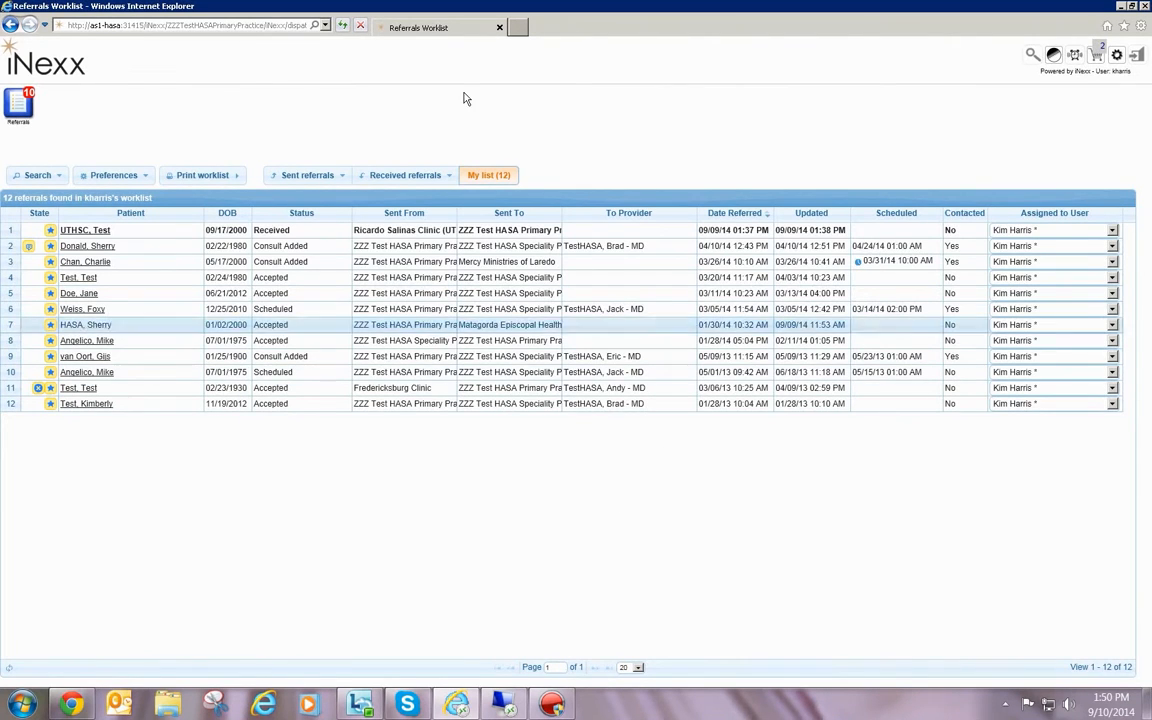
left_click(309, 177)
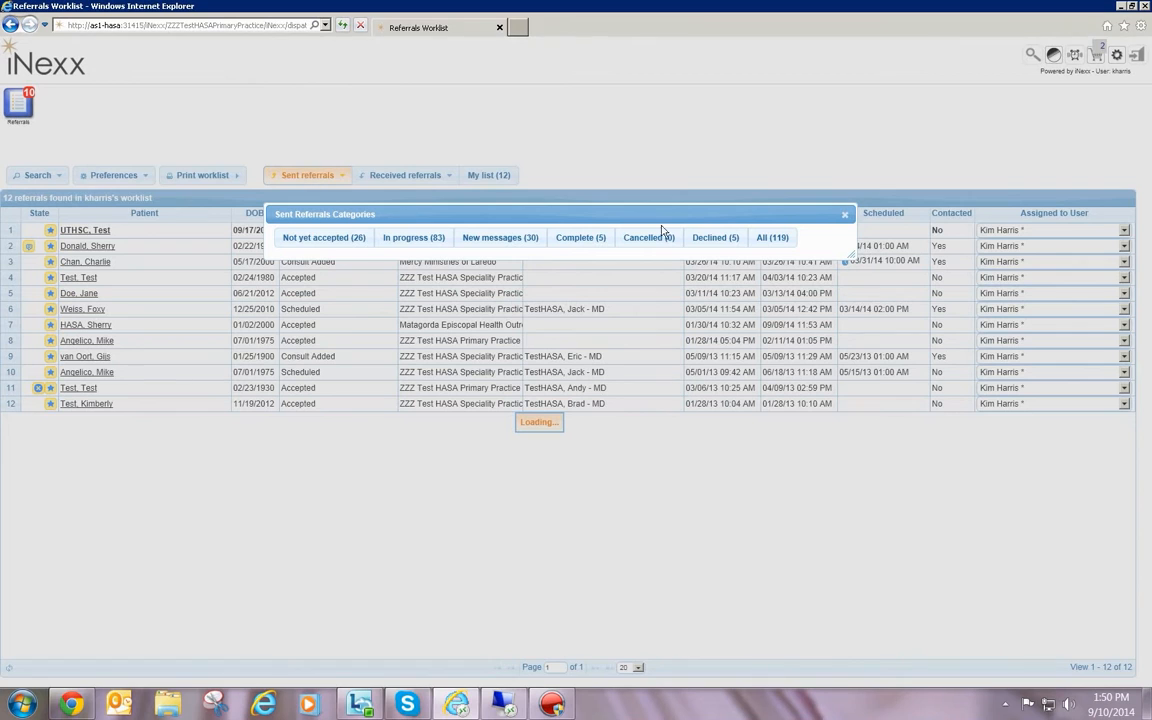
left_click(770, 238)
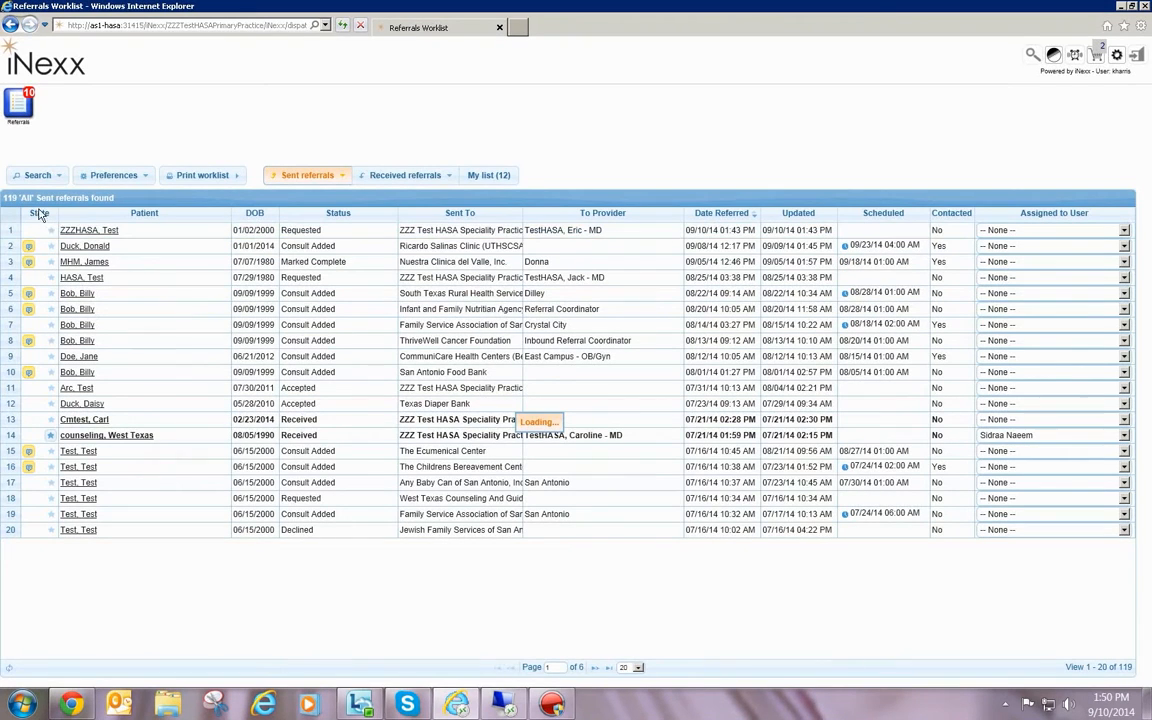